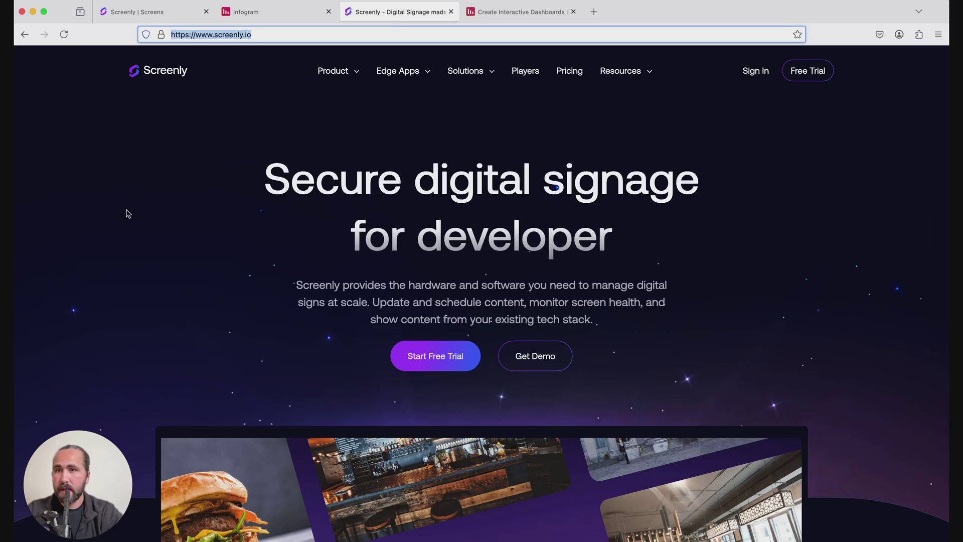
- Start adding a web-based Screenly Anywhere screen in the Screenly account and open the anywhere.screenly.io pairing page
left_click(156, 19)
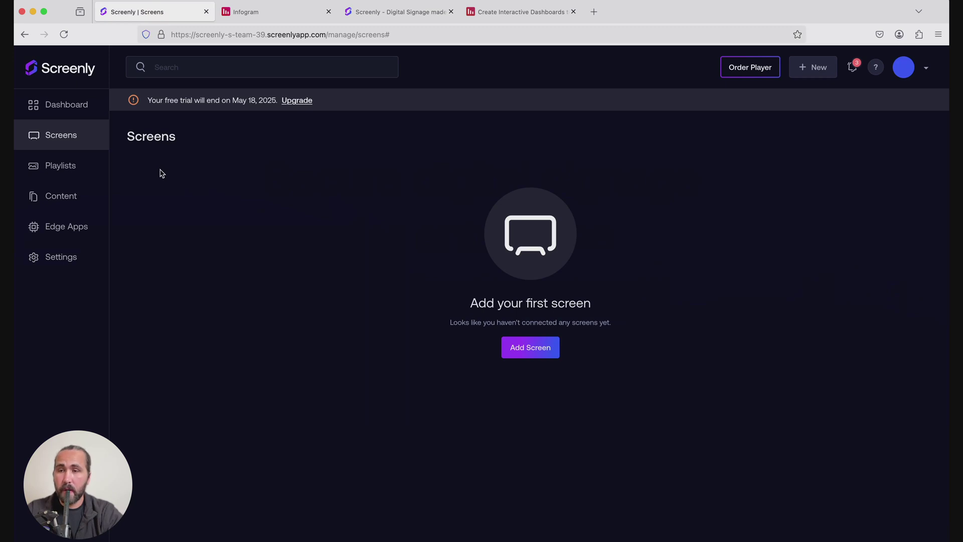
left_click(77, 144)
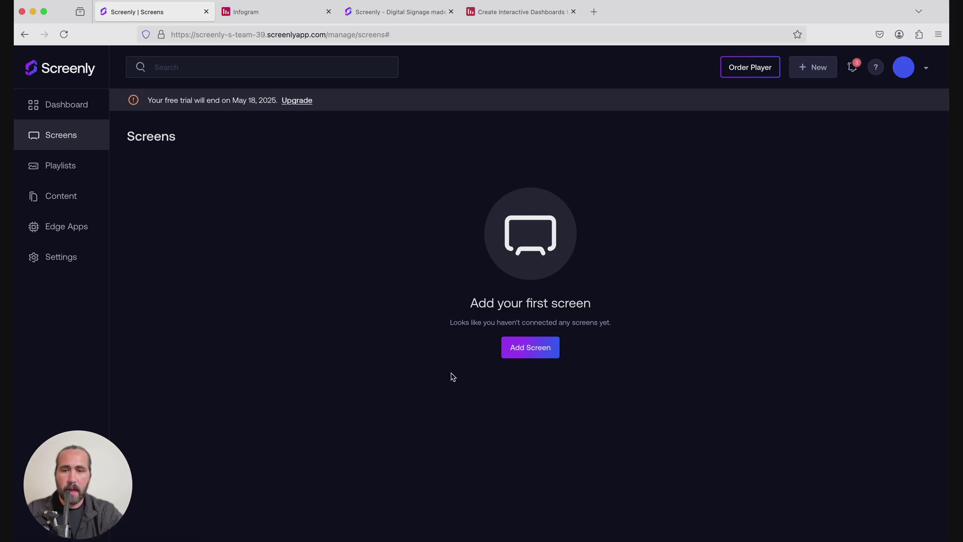
left_click(519, 351)
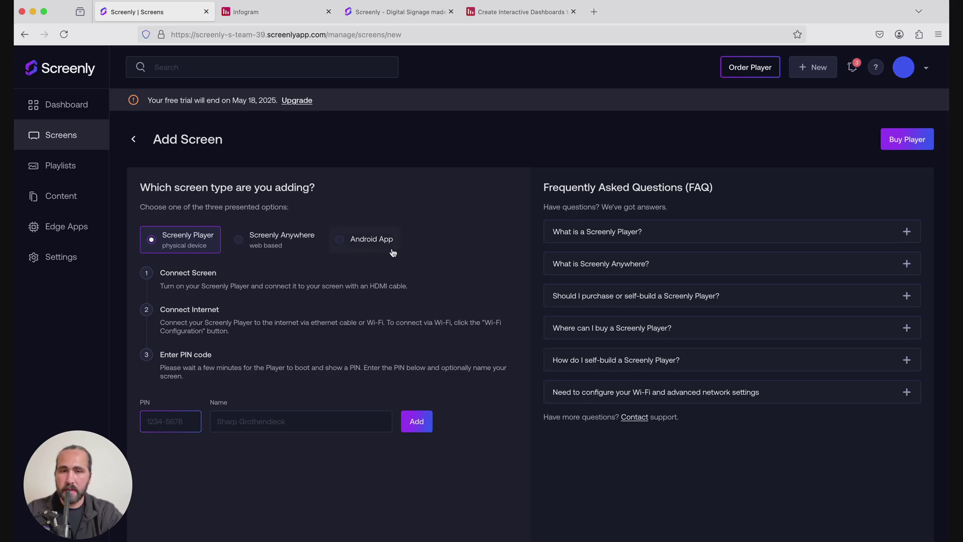
left_click(305, 253)
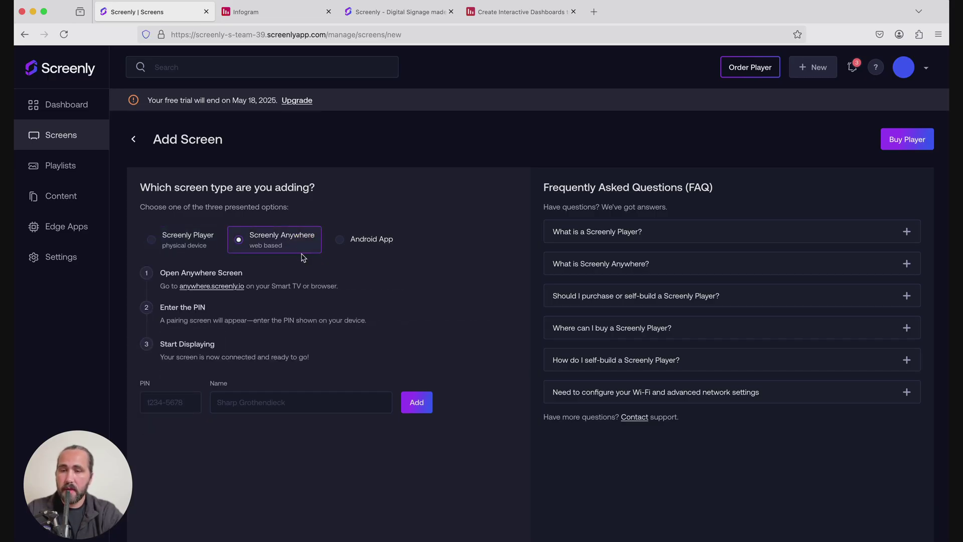
left_click(230, 289)
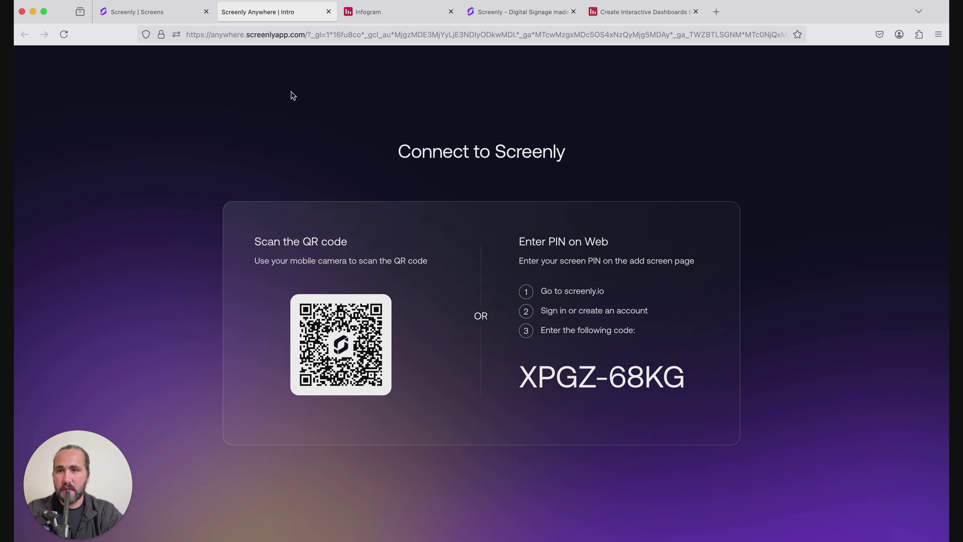
- Enter the pairing PIN from the Screenly Anywhere page into the new screen's PIN field
left_click(159, 16)
left_click(170, 400)
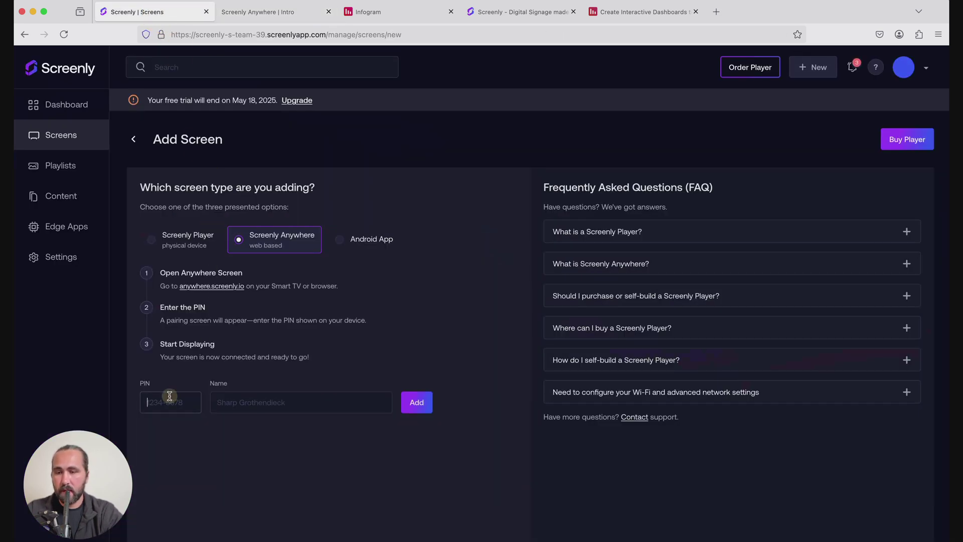
type("XP")
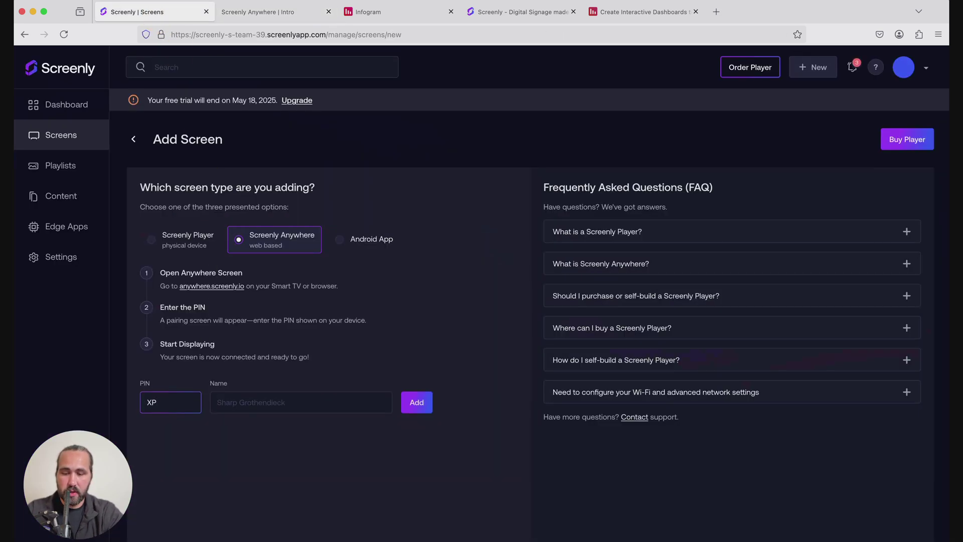
type("GZ")
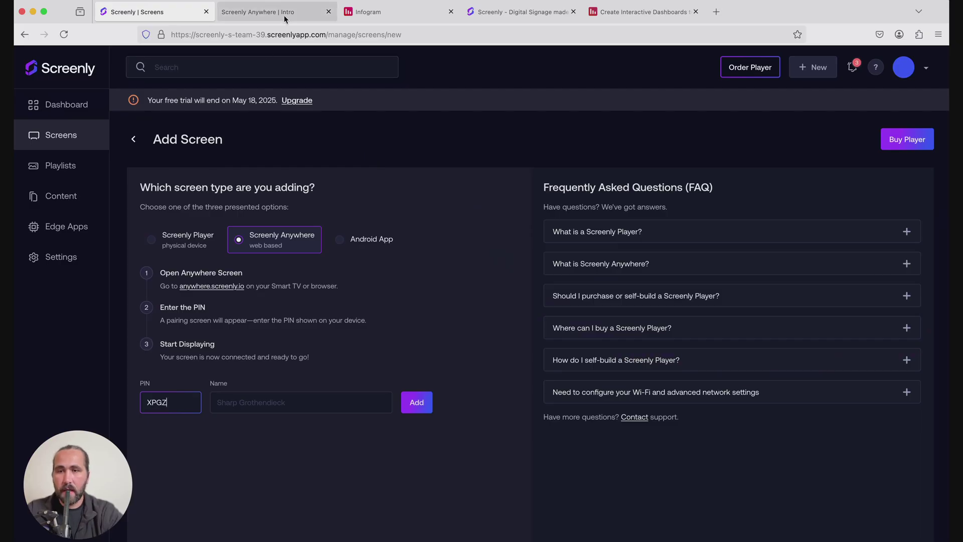
left_click(284, 15)
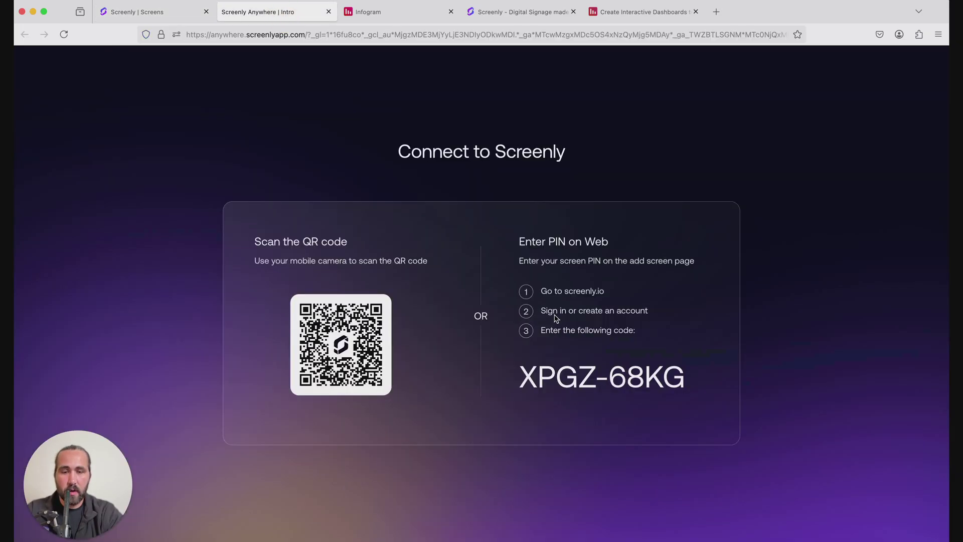
left_click(159, 12)
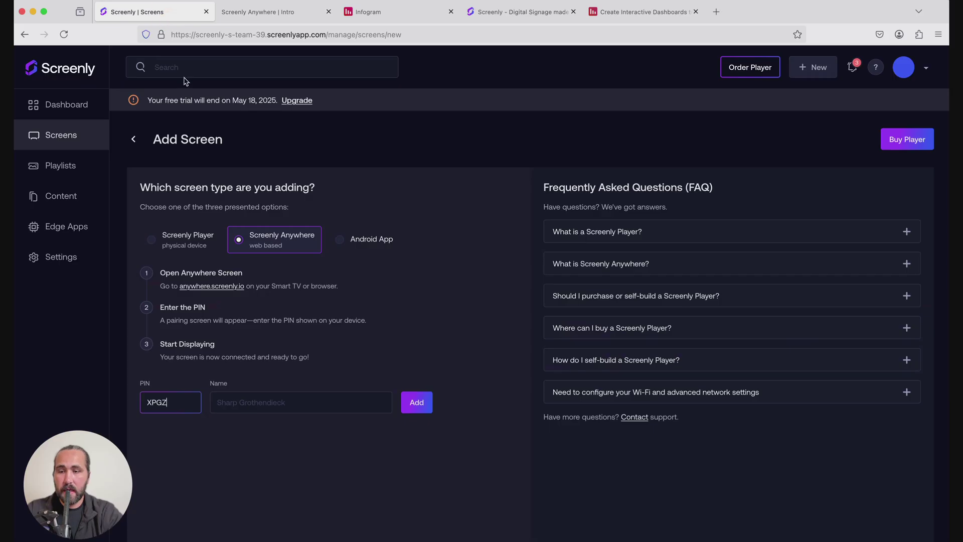
type("-68KG")
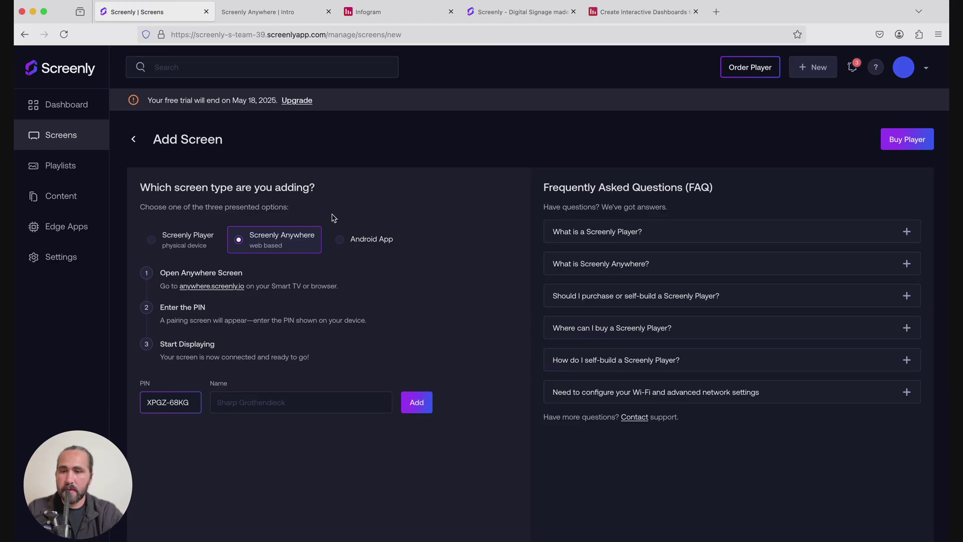
- Name the new screen "Test Screen" and add it to the account
left_click(288, 404)
type("B")
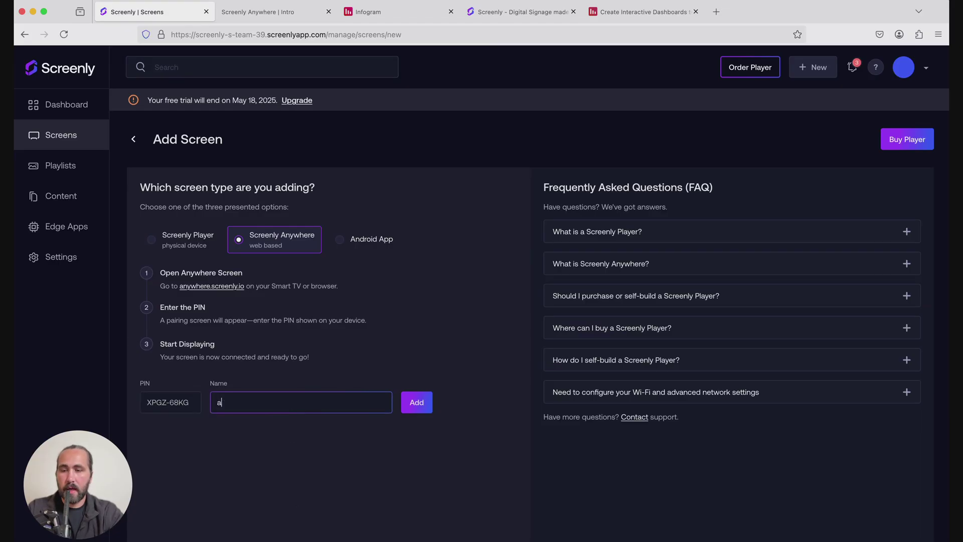
key("BackSpace")
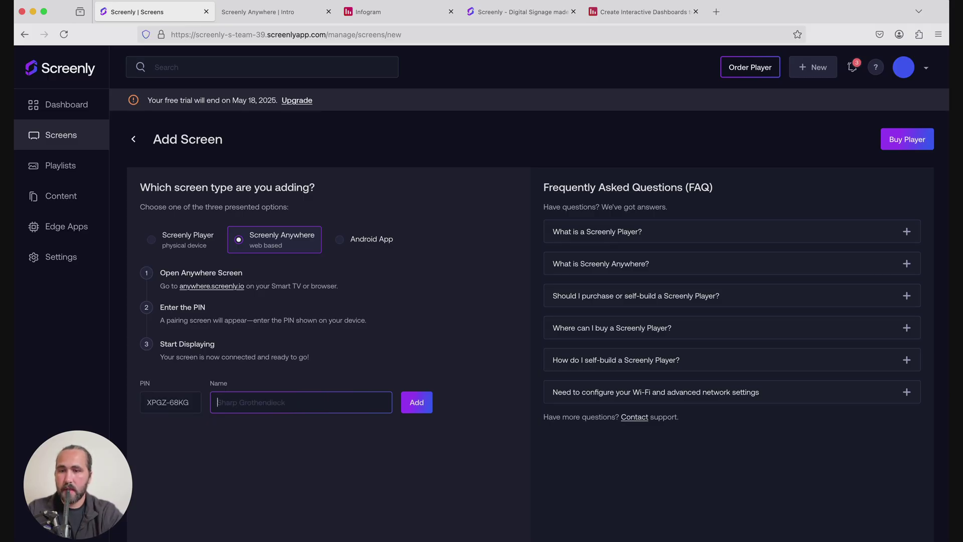
type("Test")
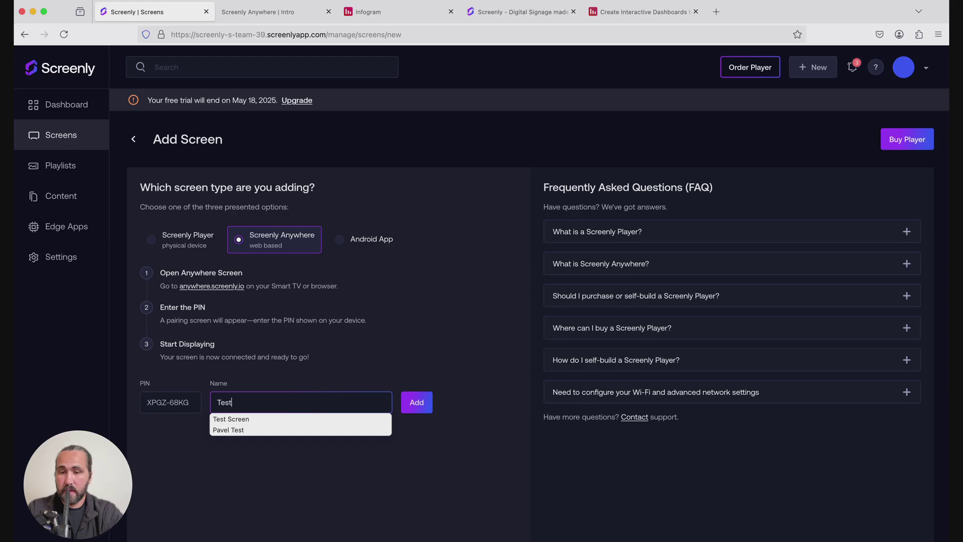
type(" Screen")
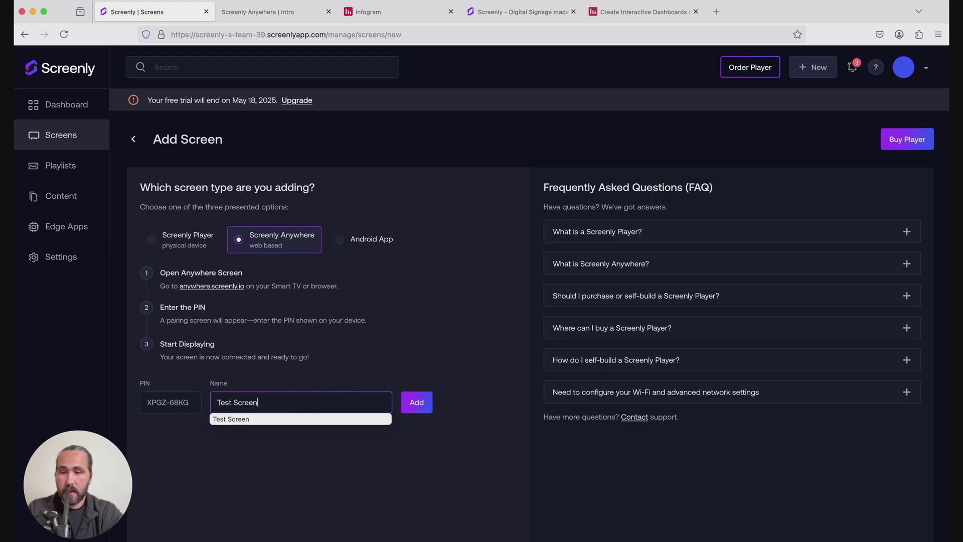
left_click(358, 369)
left_click(414, 399)
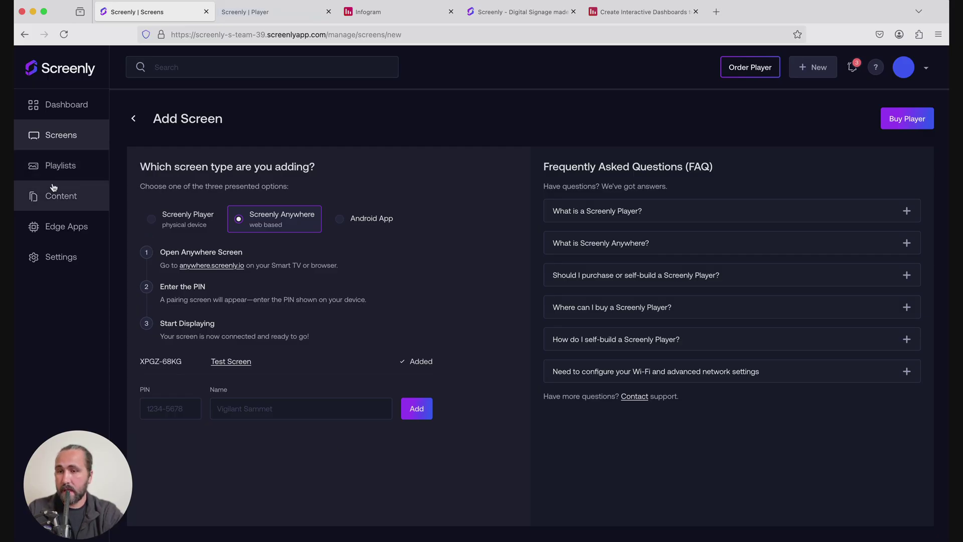
left_click(82, 203)
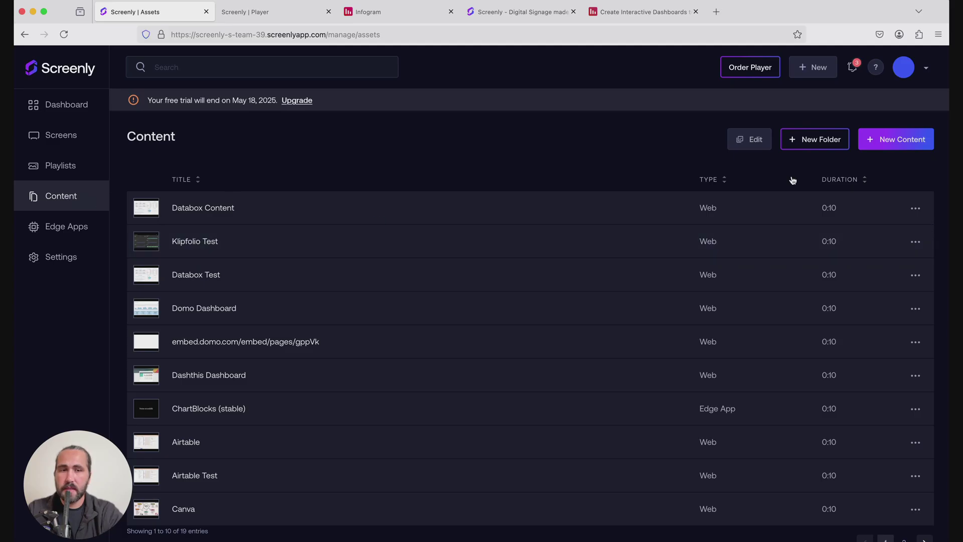
left_click(885, 140)
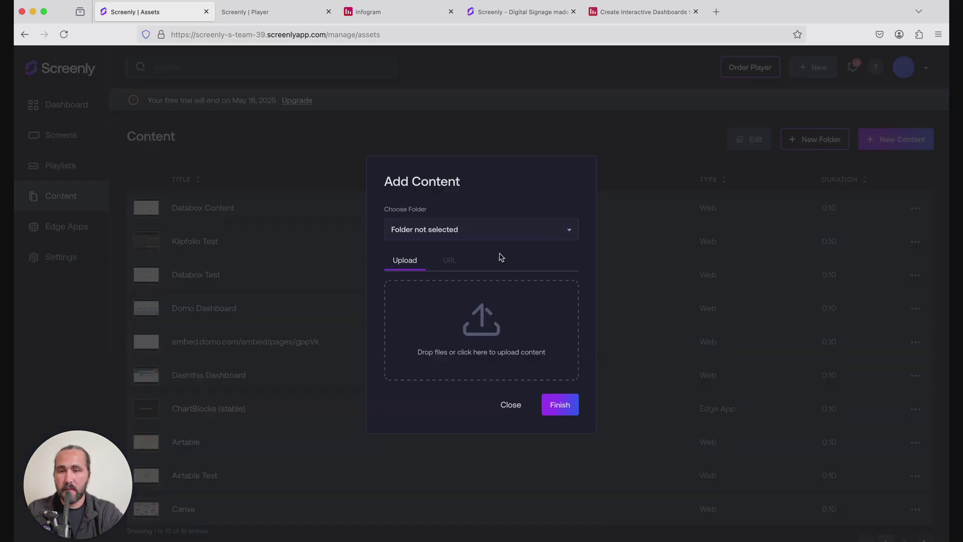
left_click(456, 260)
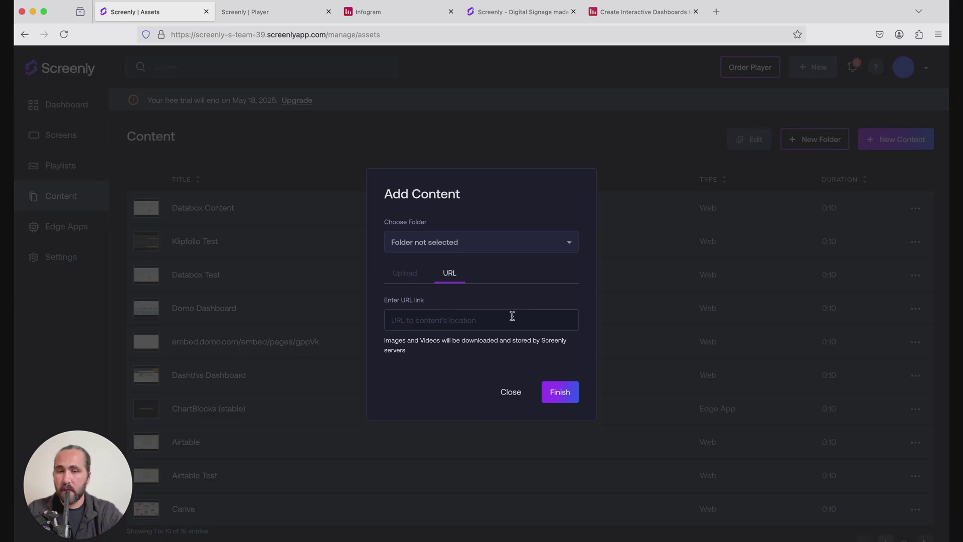
left_click(511, 392)
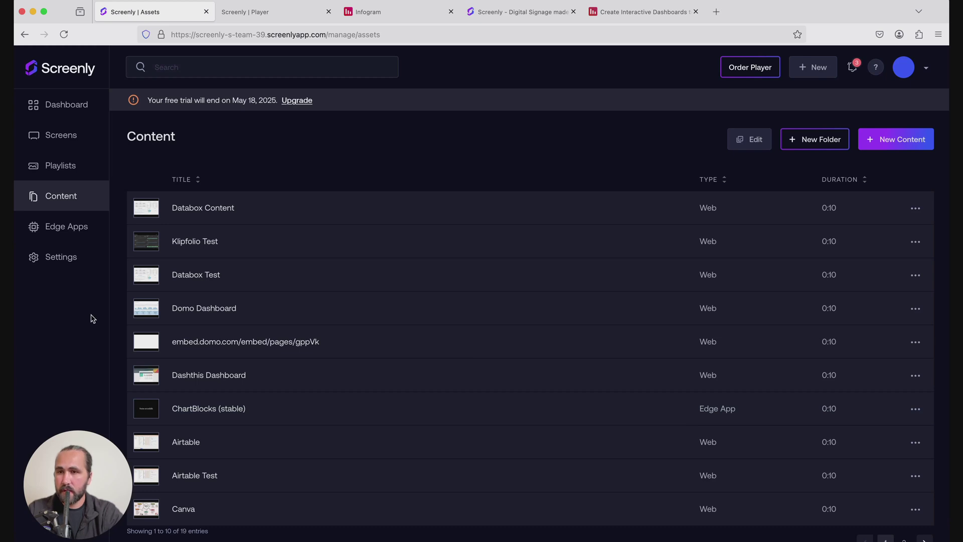
left_click(84, 222)
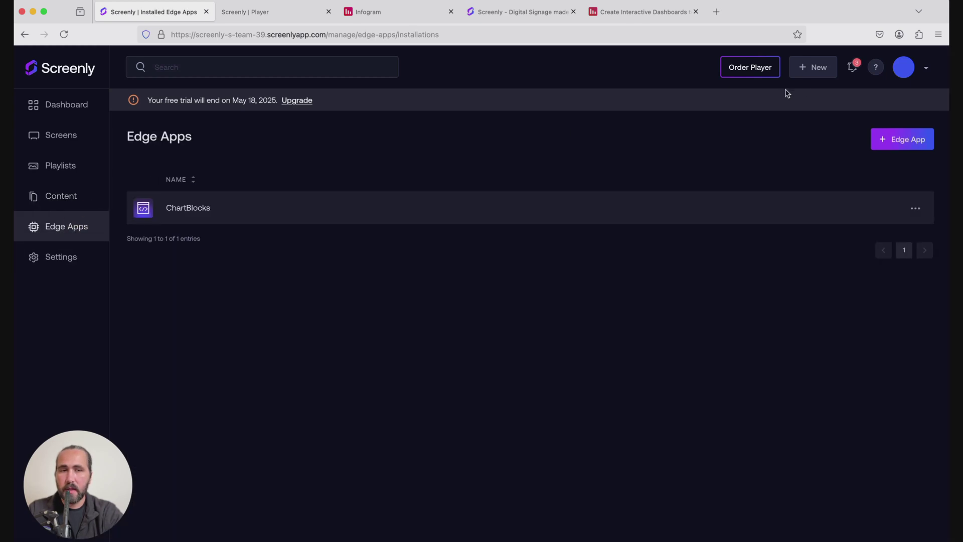
left_click(889, 144)
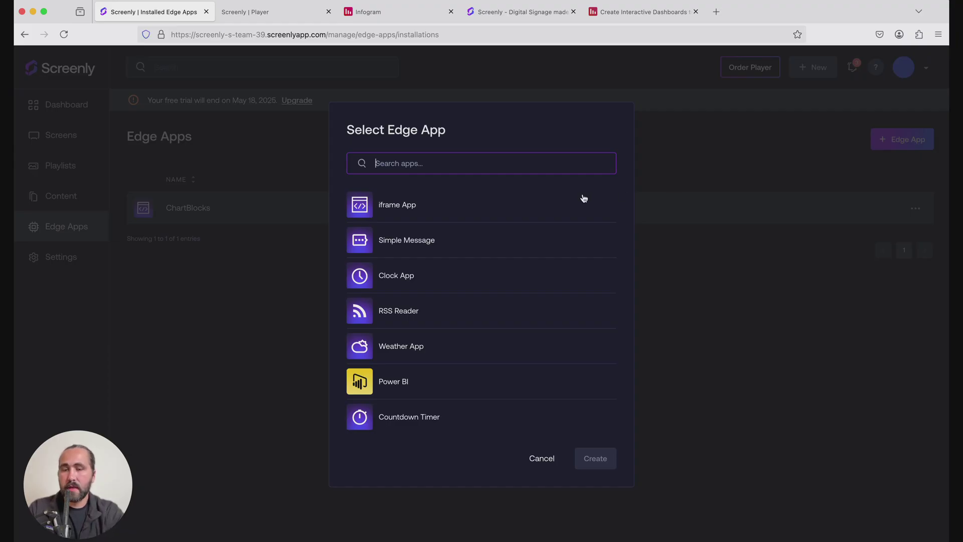
left_click(686, 137)
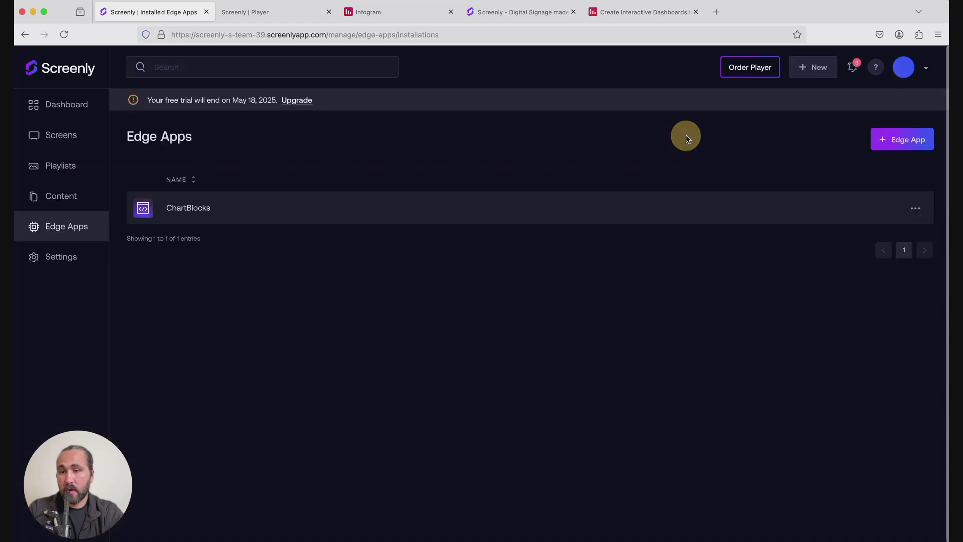
- Create a new Edge App from the iframe App and name it "Infogram Edge App Contet"
left_click(86, 229)
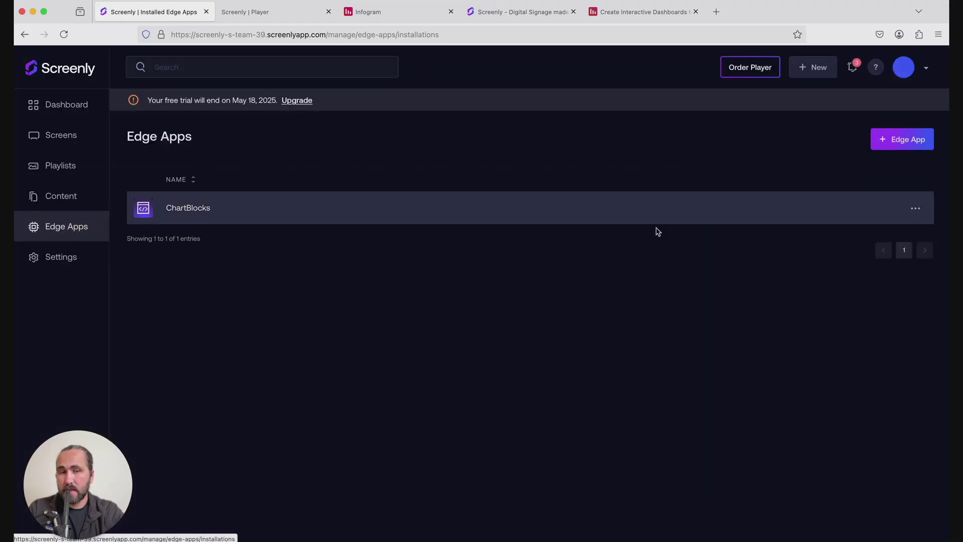
left_click(896, 146)
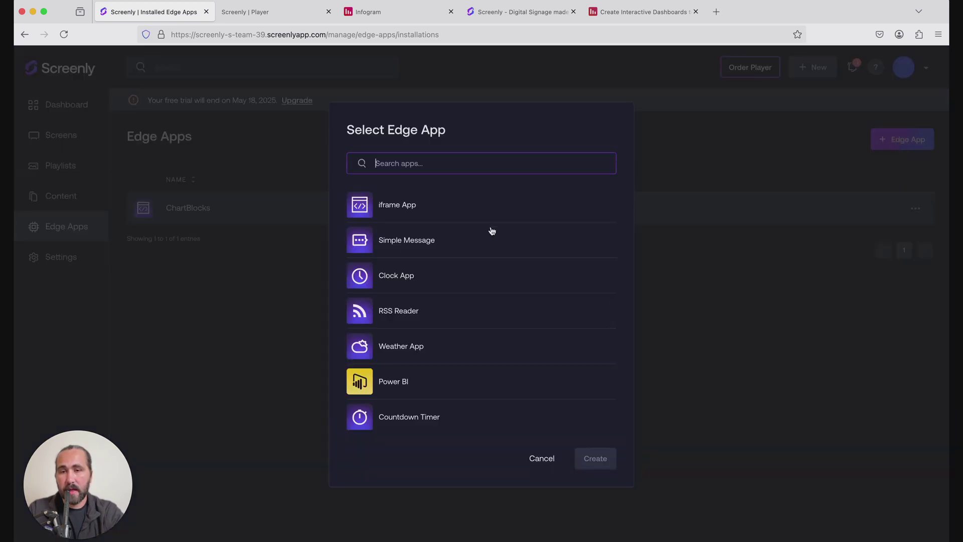
left_click(415, 213)
left_click(605, 464)
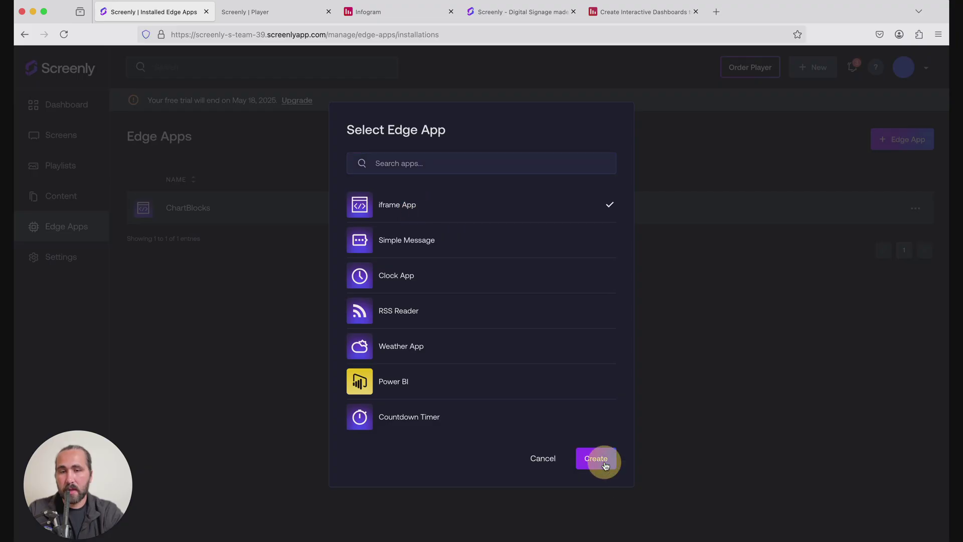
left_click(244, 212)
type("I")
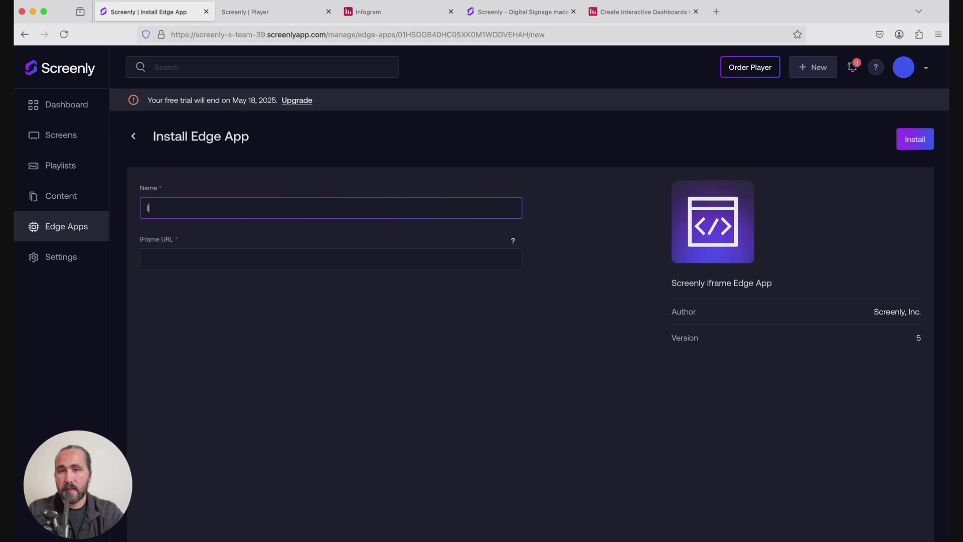
type("nfogram ")
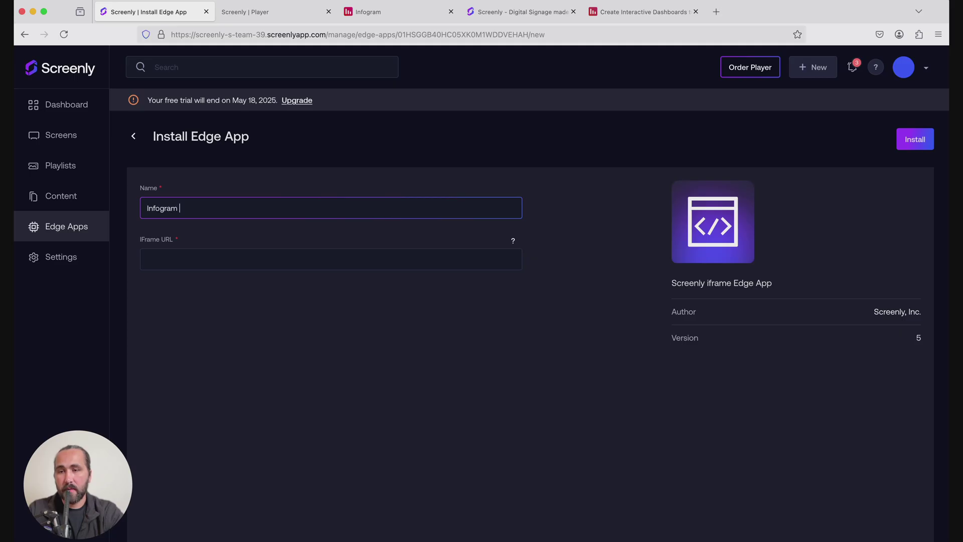
type("Edge App Contet")
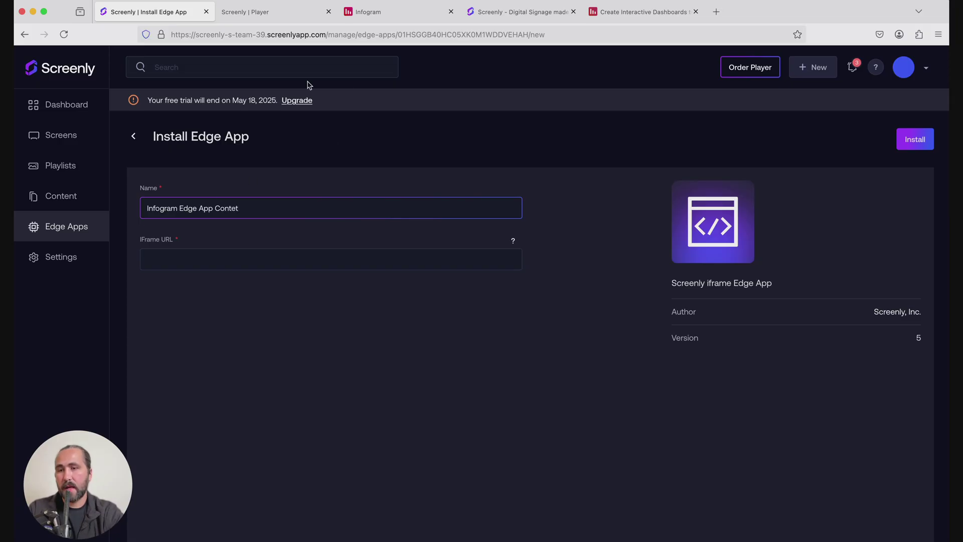
- Switch to Infogram, open the "Dashboard - Dark" project's sharing options and show its Fixed embed code
left_click(414, 17)
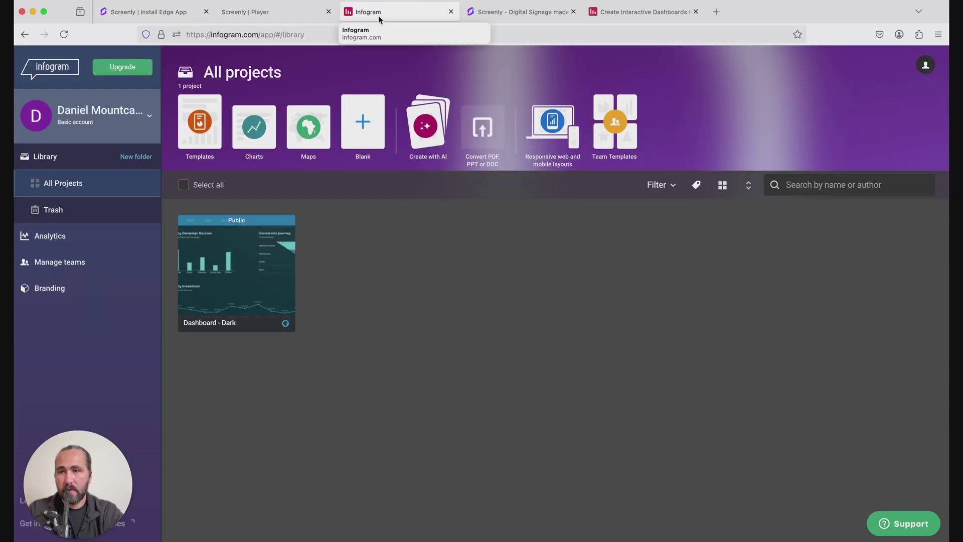
left_click(235, 253)
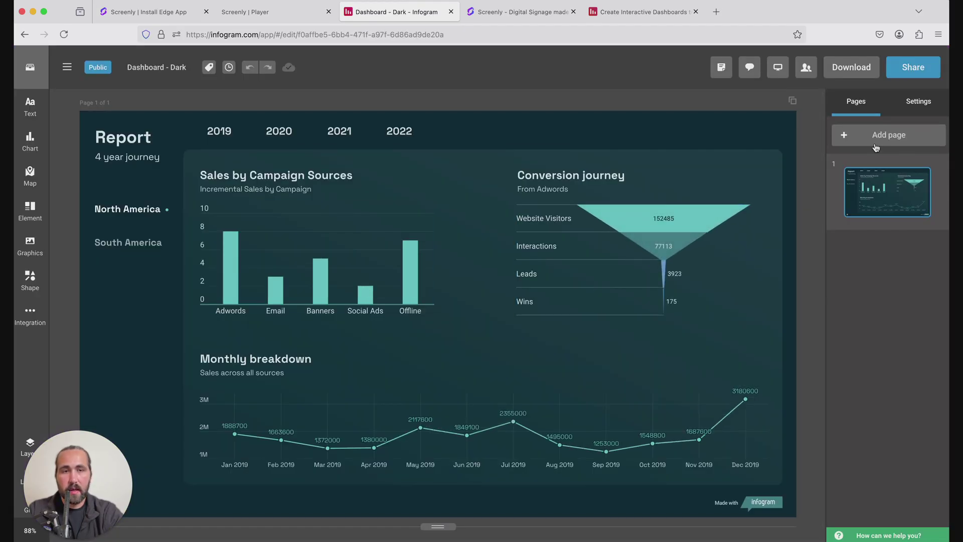
left_click(911, 75)
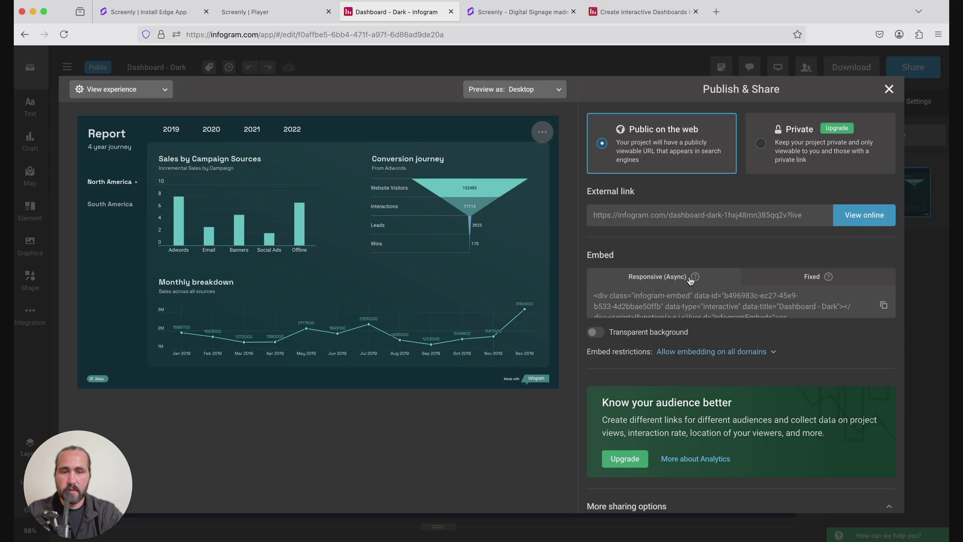
left_click(785, 282)
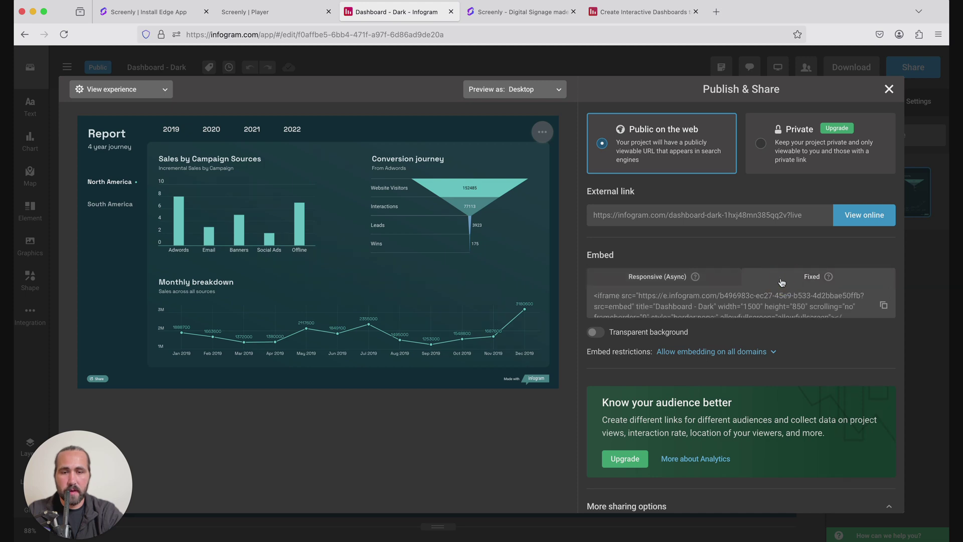
- Copy only the iframe source URL from the Fixed embed code, without the surrounding quotation marks
left_click(640, 295)
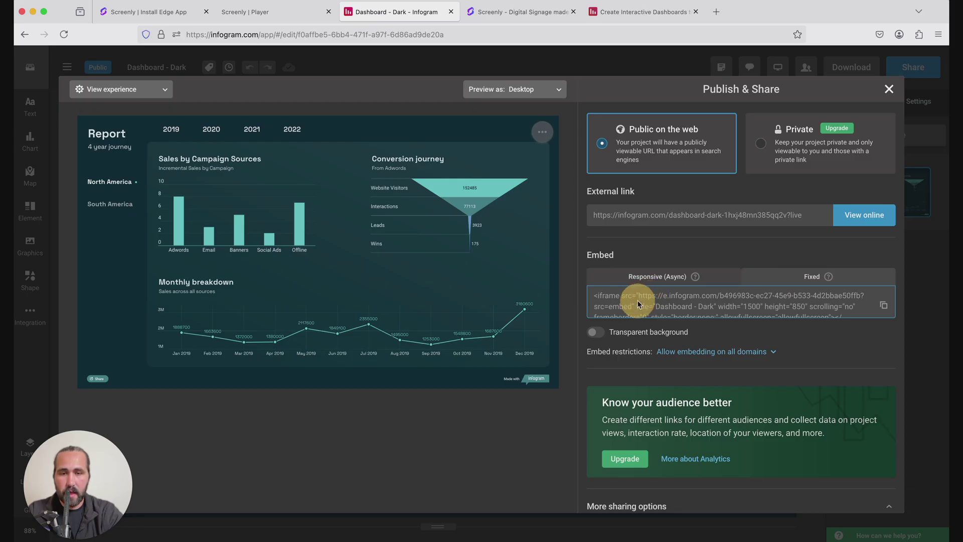
mouse_move(638, 304)
left_mouse_down()
mouse_move(621, 306)
mouse_move(631, 310)
left_mouse_up()
key("super+c")
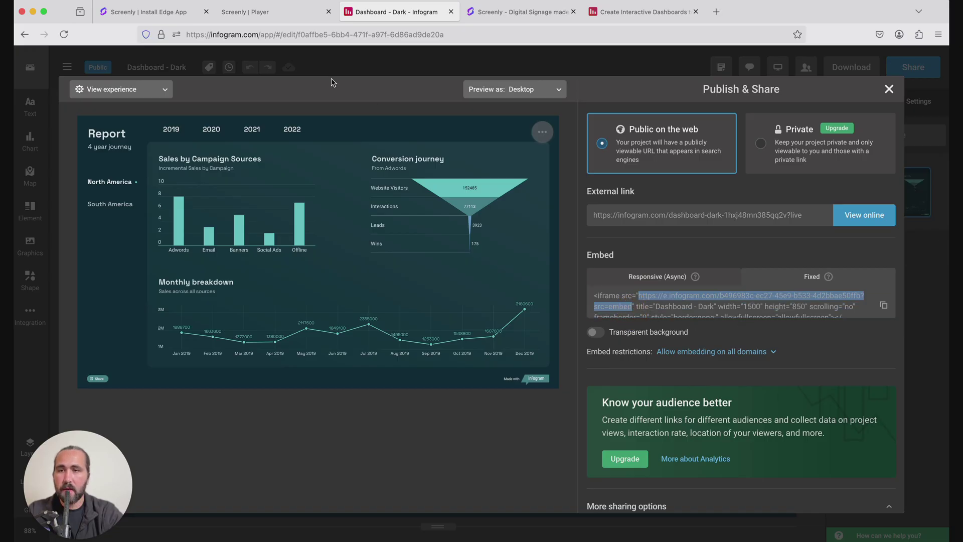
- Return to Screenly, set the iframe URL to the copied Infogram embed URL, install the Edge App, and open the content list
left_click(173, 13)
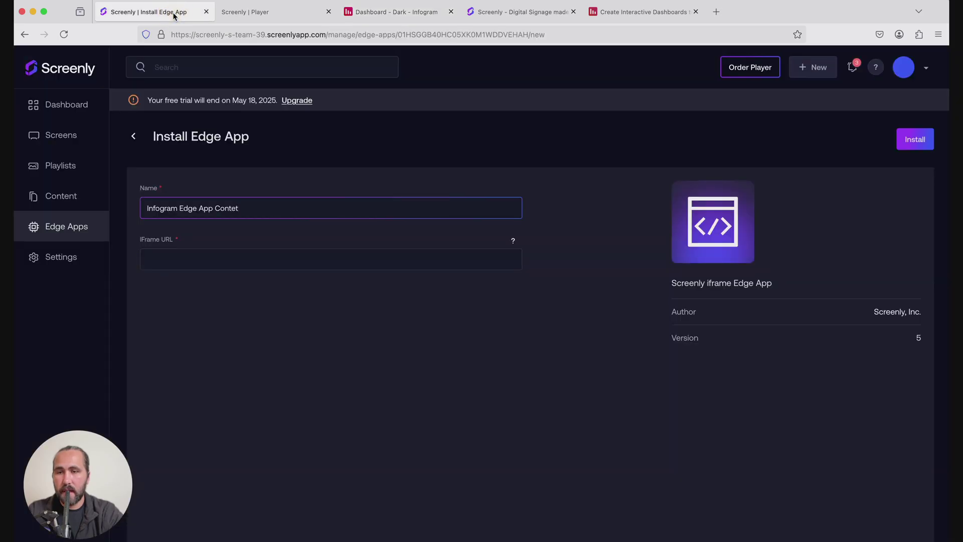
left_click(244, 255)
key("super+v")
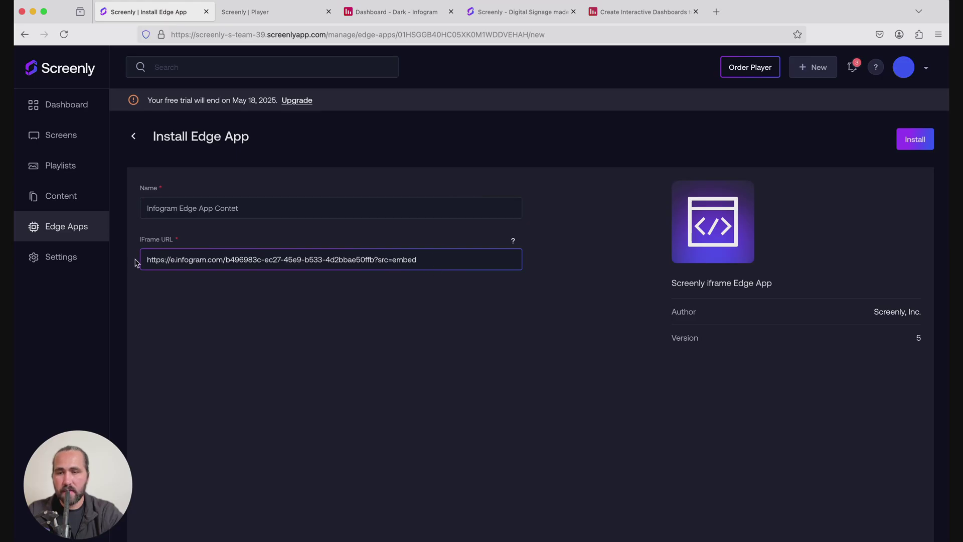
left_click(917, 147)
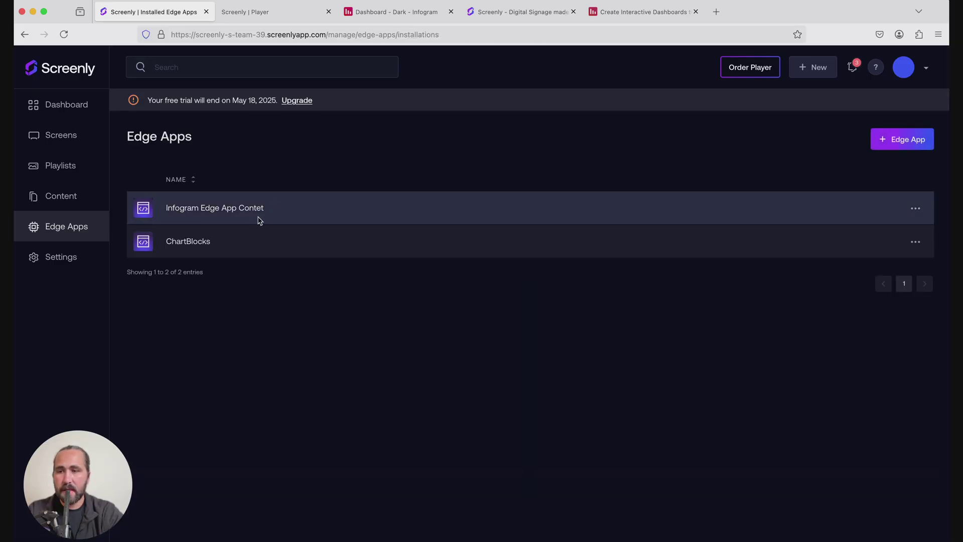
left_click(49, 194)
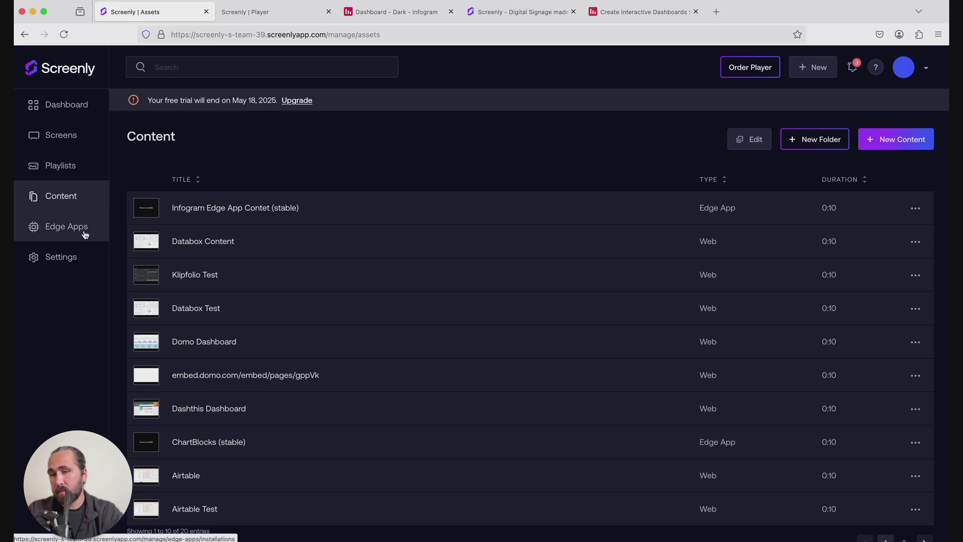
- Create a new playlist and name it "Infogram Playlist"
left_click(87, 167)
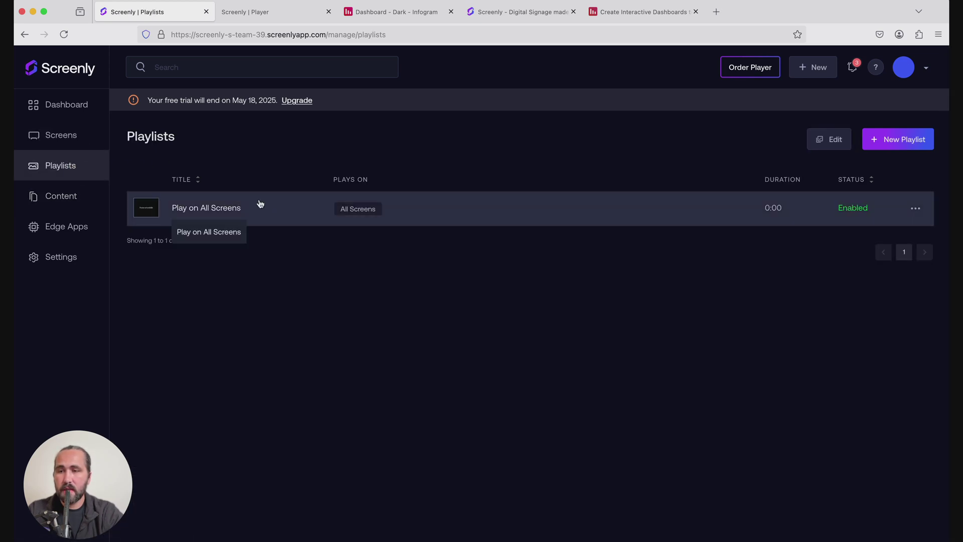
left_click(904, 142)
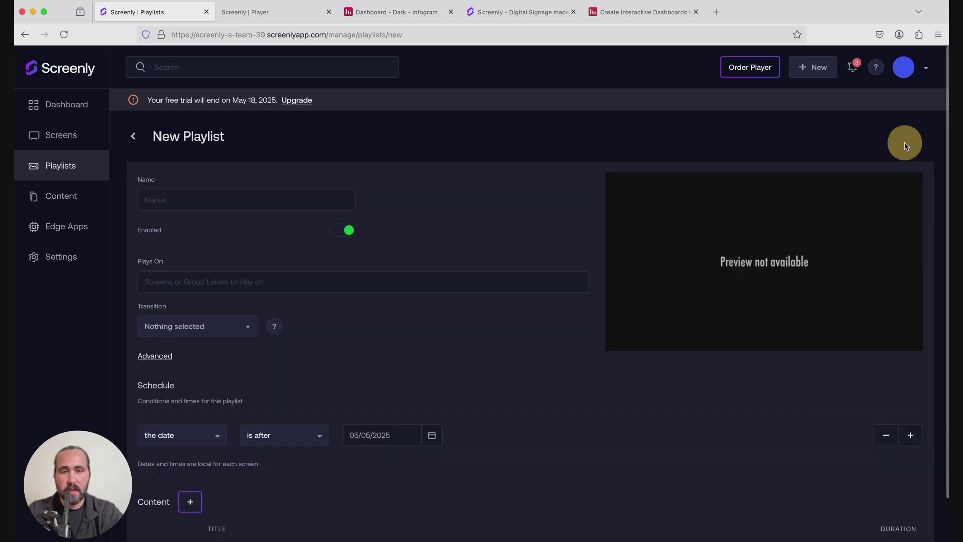
left_click(215, 197)
type("I")
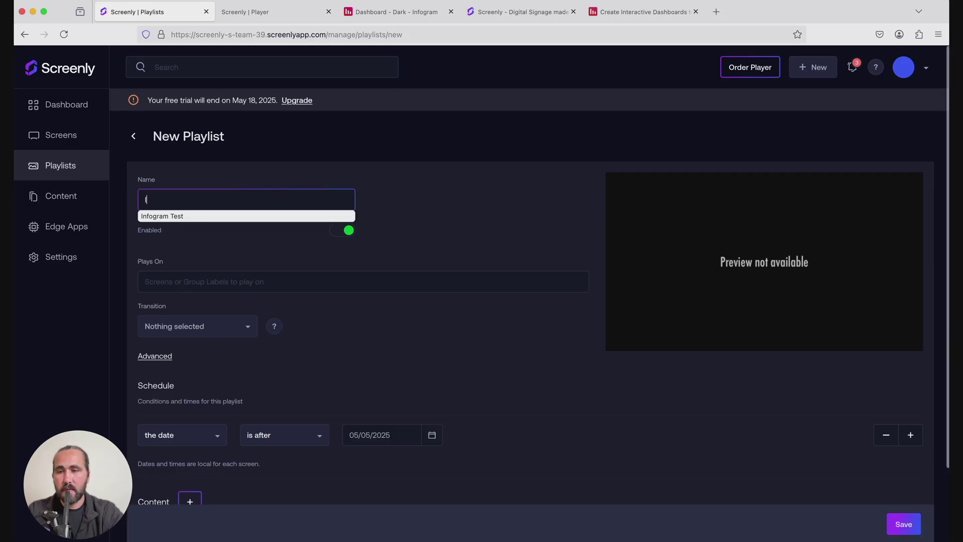
type("nfogram ")
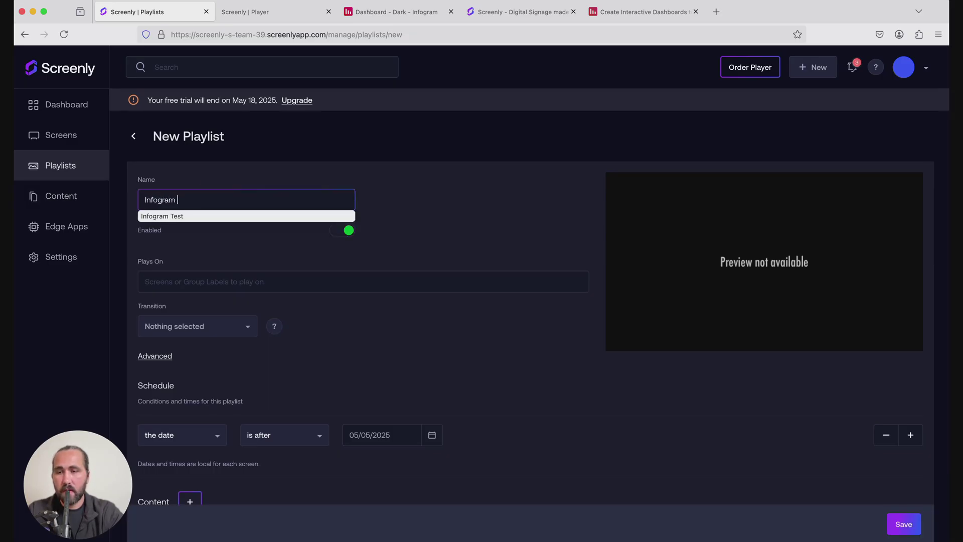
type("Playlist")
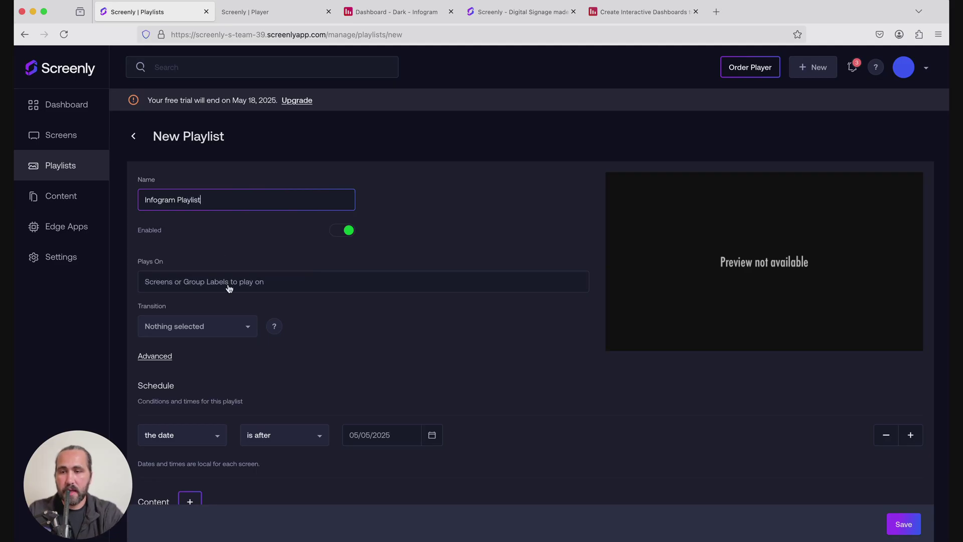
left_click(237, 251)
- Assign the playlist to play on the "Test Screen" group label and save the selection
scroll(301, 248, "down", 1)
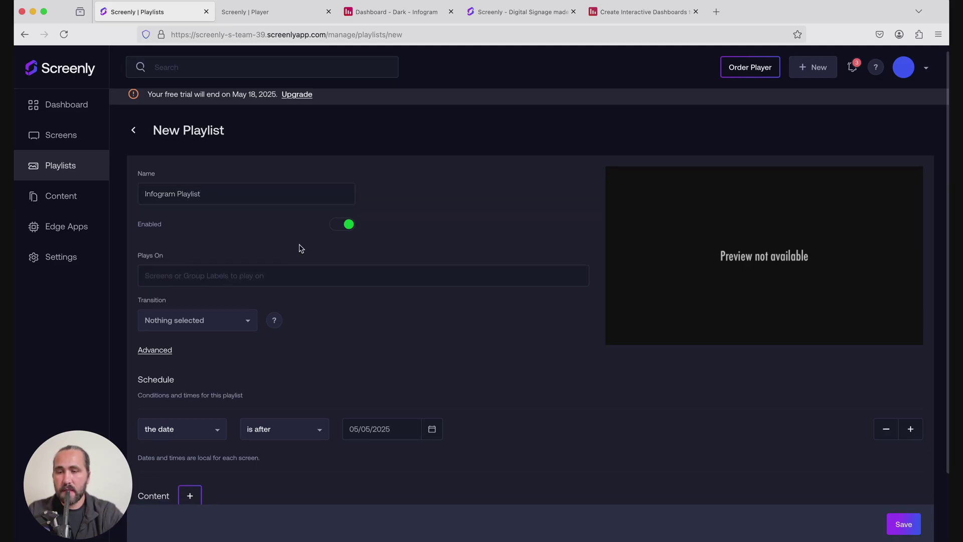
scroll(301, 248, "down", 2)
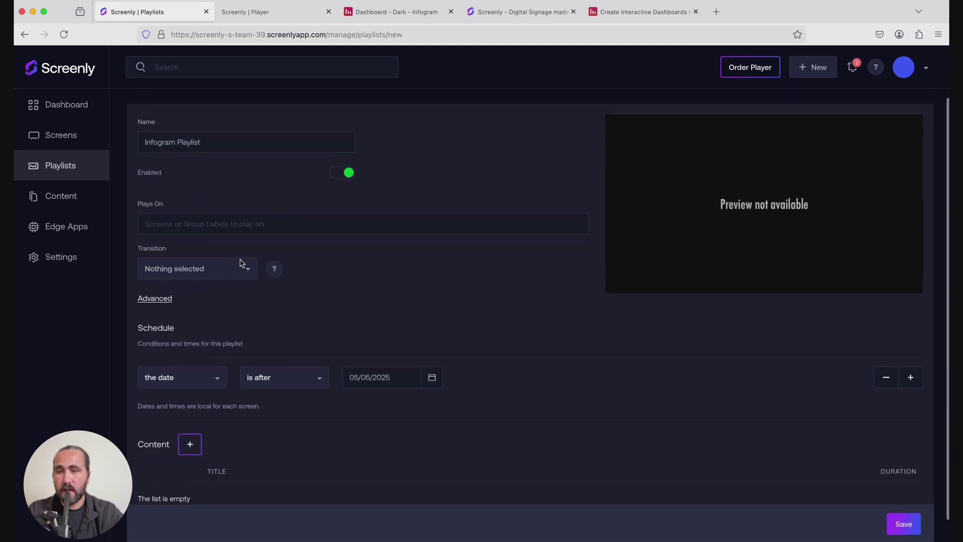
scroll(240, 262, "up", 3)
left_click(236, 280)
type("tes")
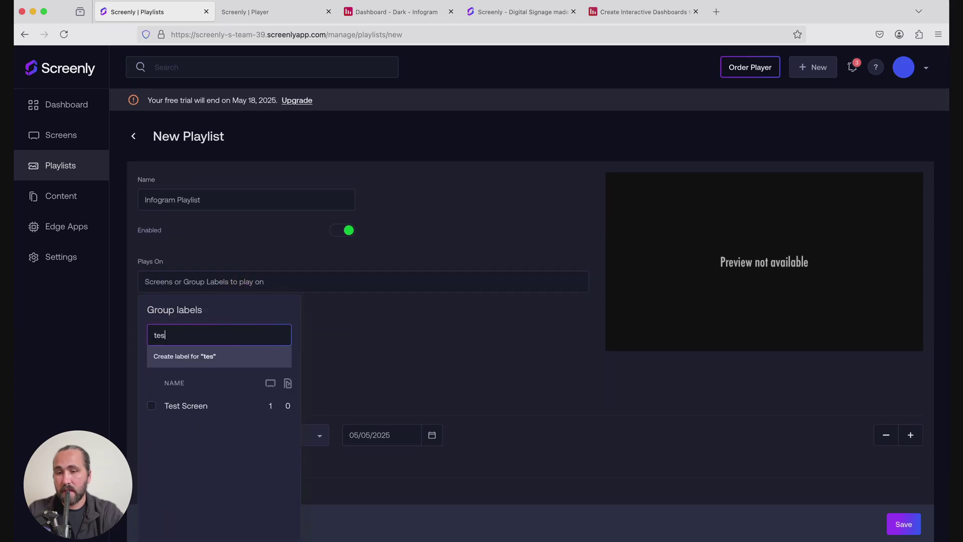
left_click(151, 405)
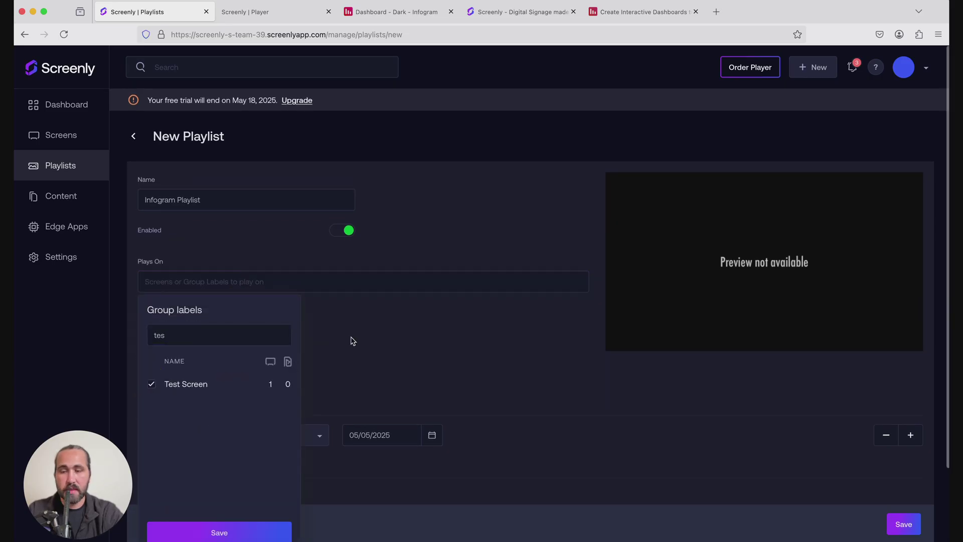
scroll(247, 469, "down", 1)
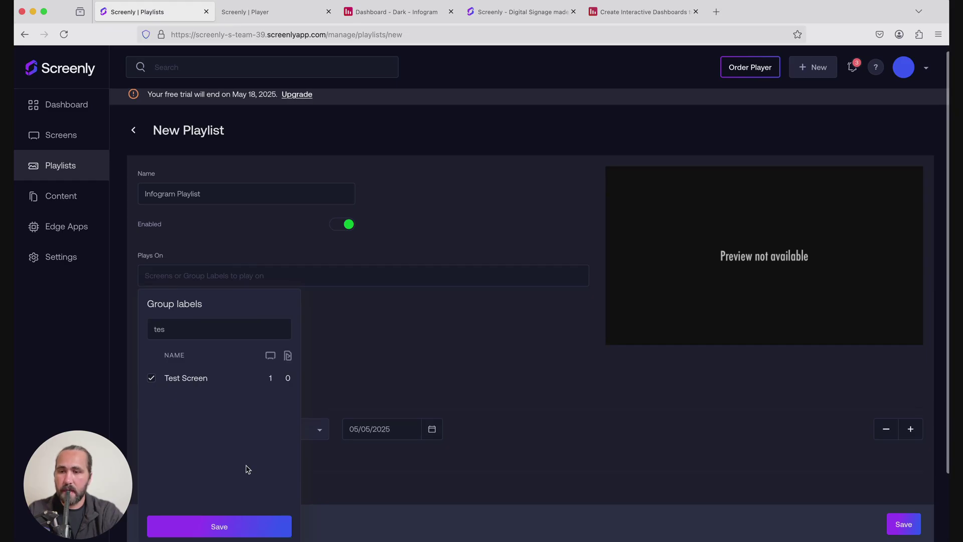
left_click(240, 524)
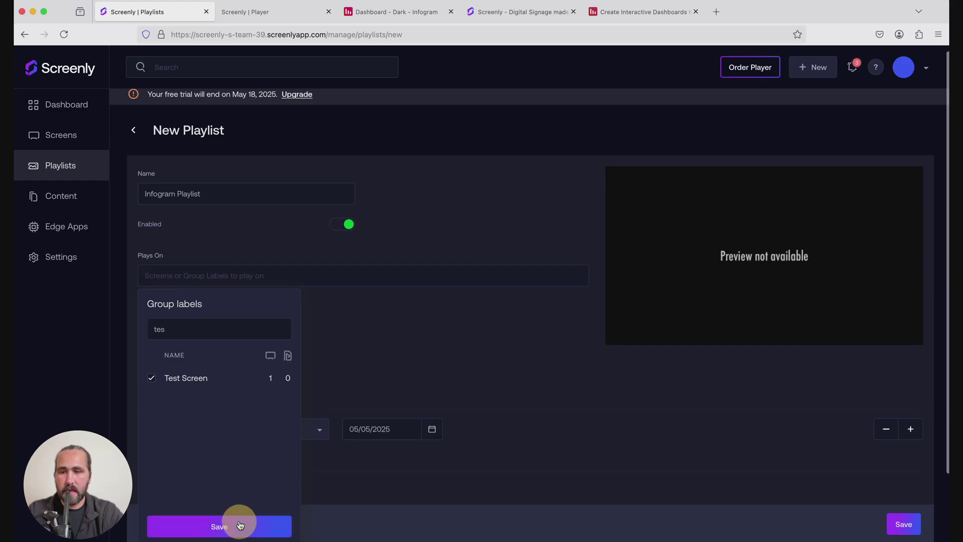
- Set the playlist's schedule condition so that the date is after 05/04/2025
scroll(290, 386, "down", 3)
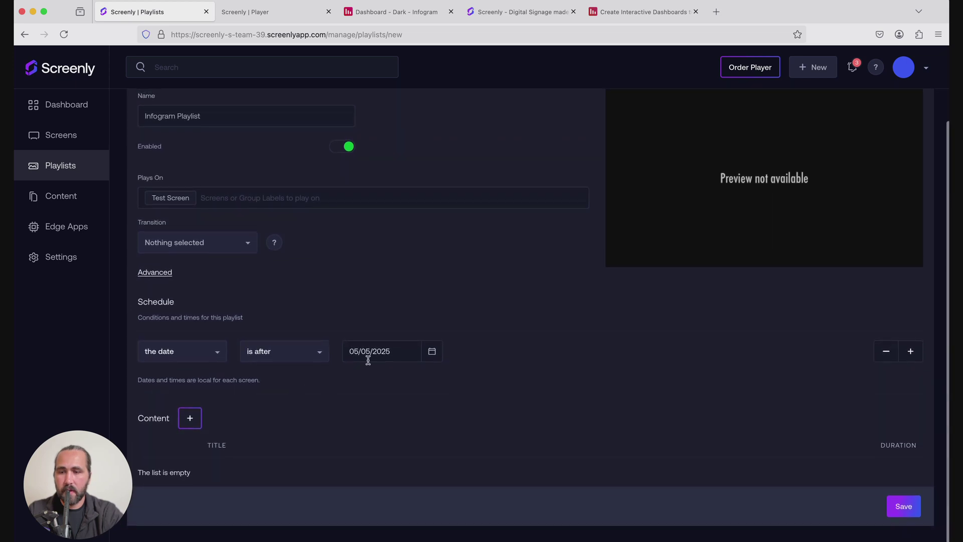
left_click(430, 351)
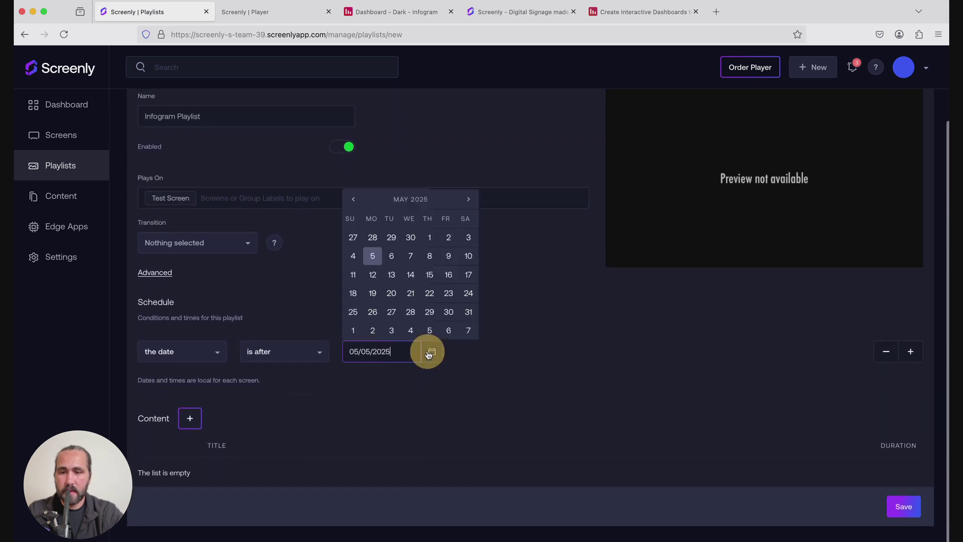
left_click(352, 254)
scroll(350, 428, "down", 1)
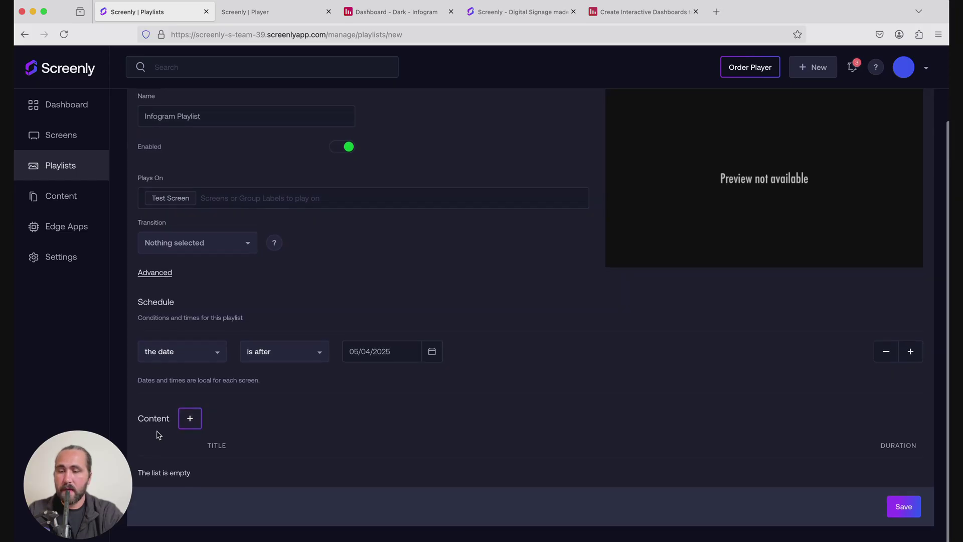
- Search the available content for "info" and add "Infogram Edge App Contet (stable)" to the playlist
left_click(193, 424)
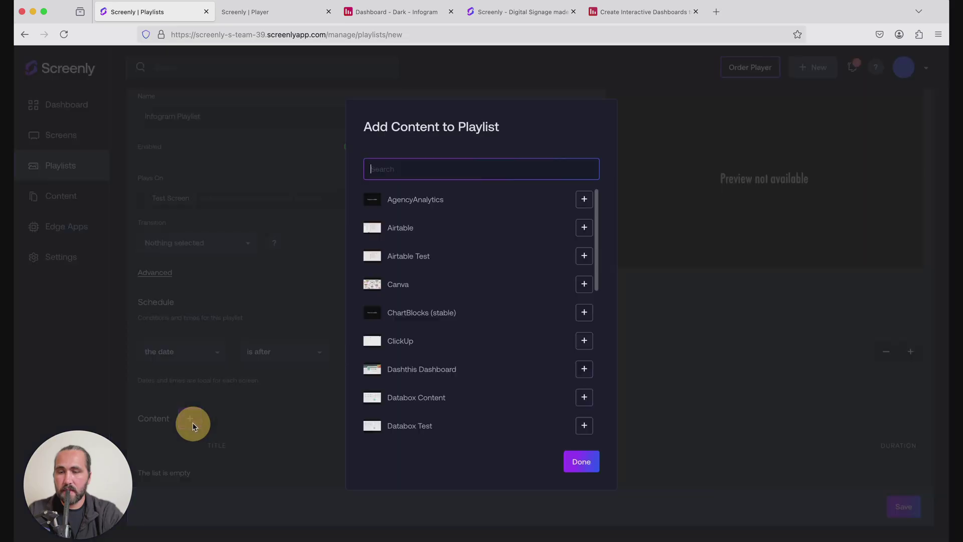
type("info")
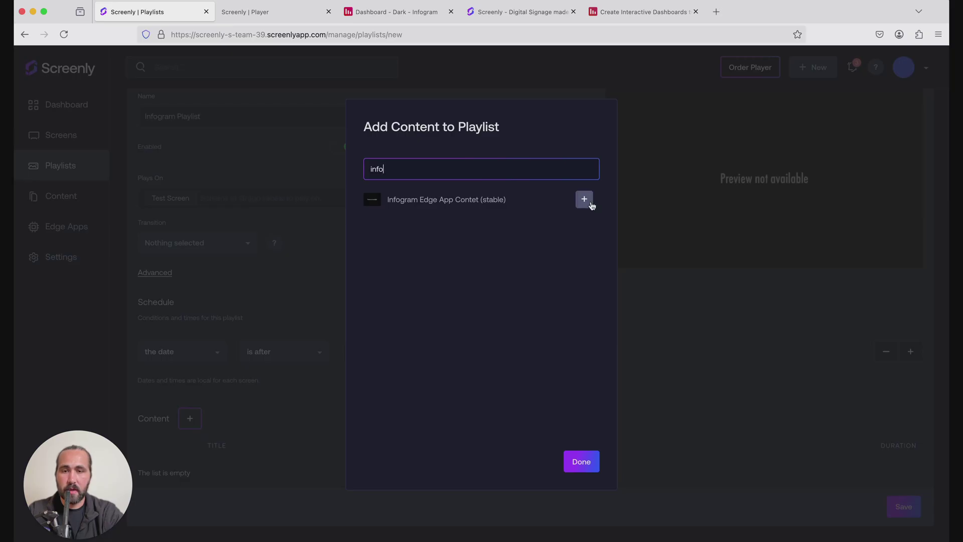
left_click(590, 203)
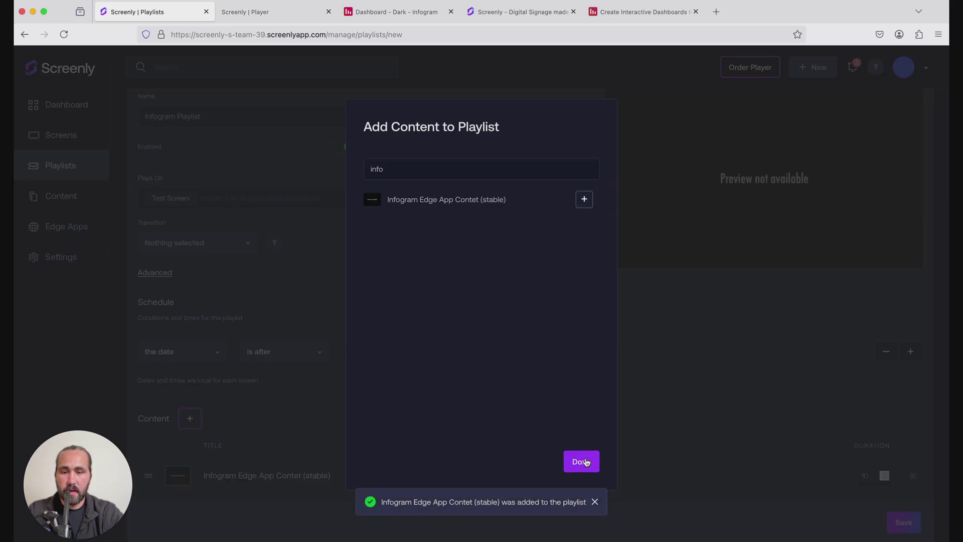
left_click(582, 461)
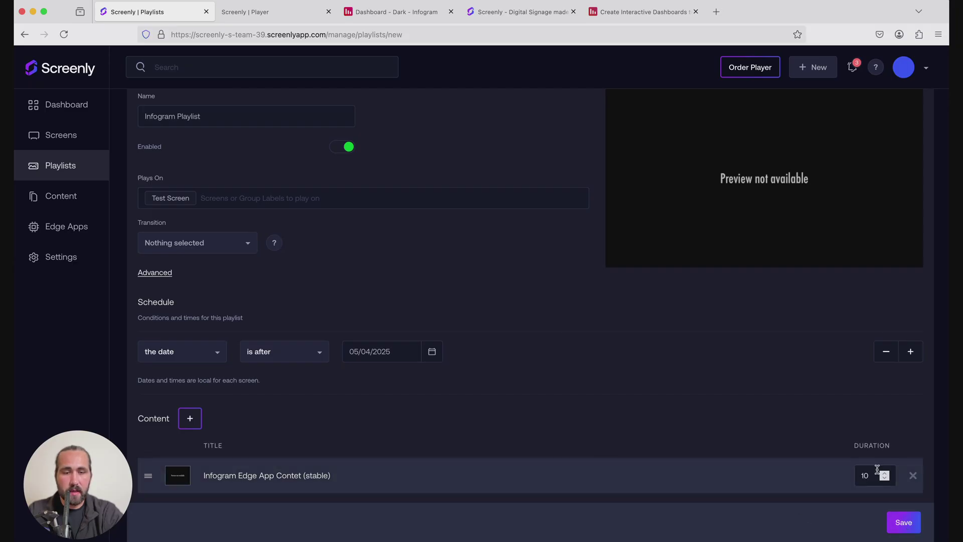
- Set the duration of the Infogram Edge App content to 30 and save the playlist
left_click_drag(869, 474, 832, 476)
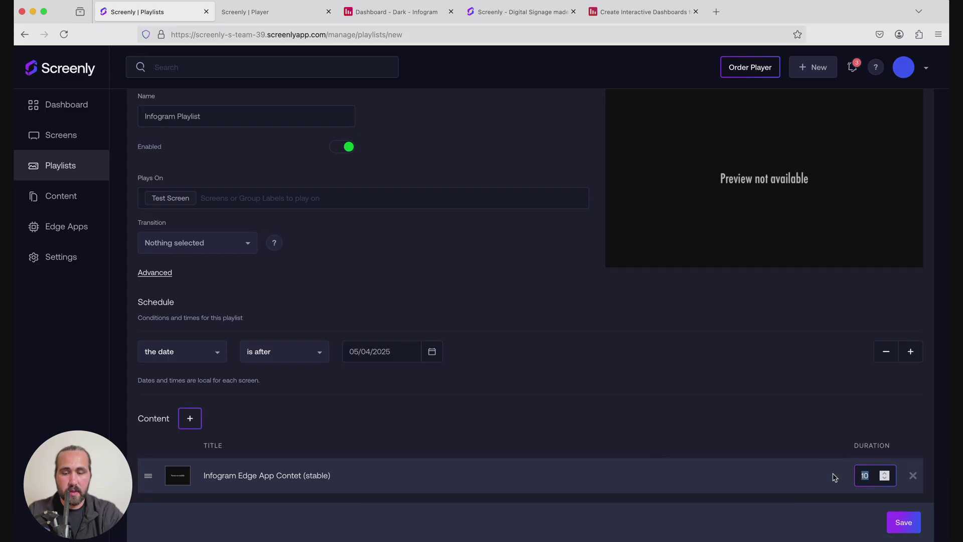
type("3")
left_click(865, 429)
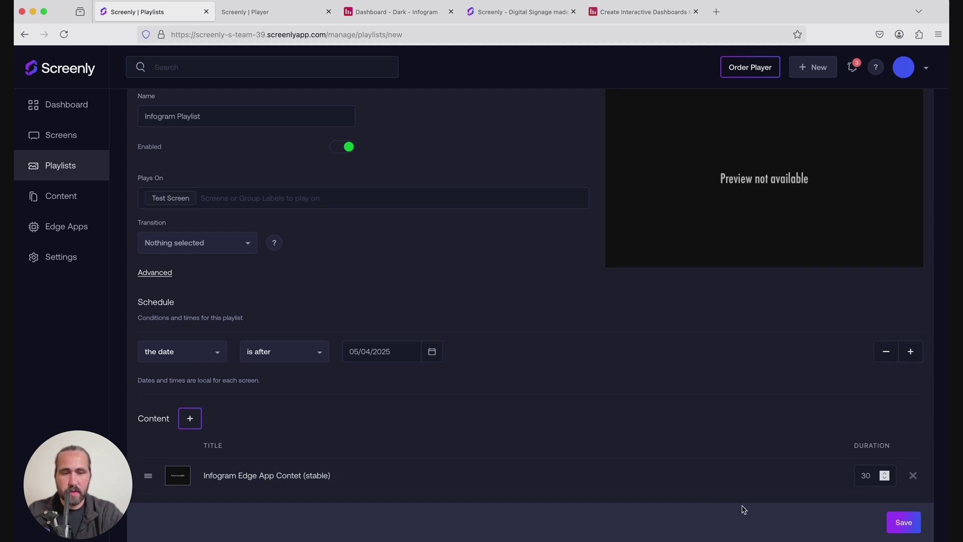
left_click(905, 532)
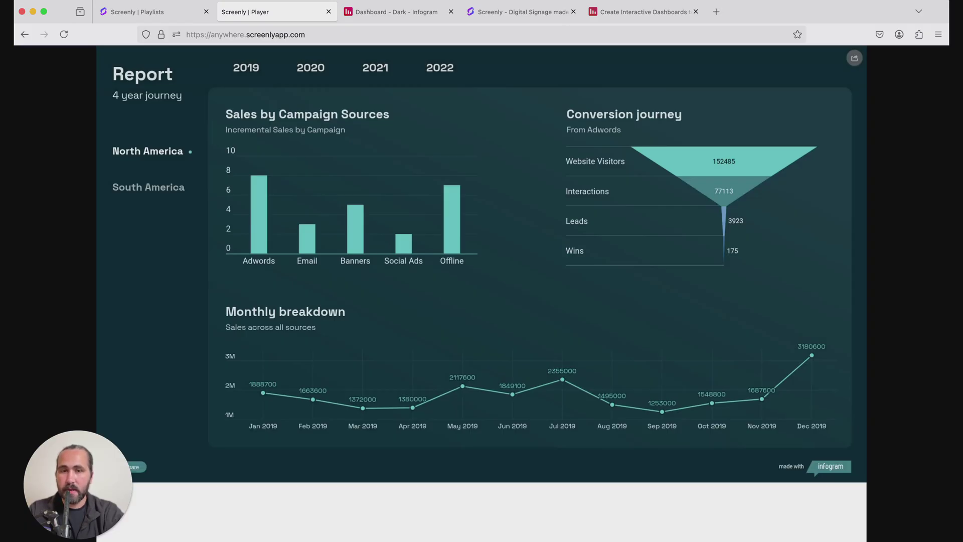
left_click(599, 11)
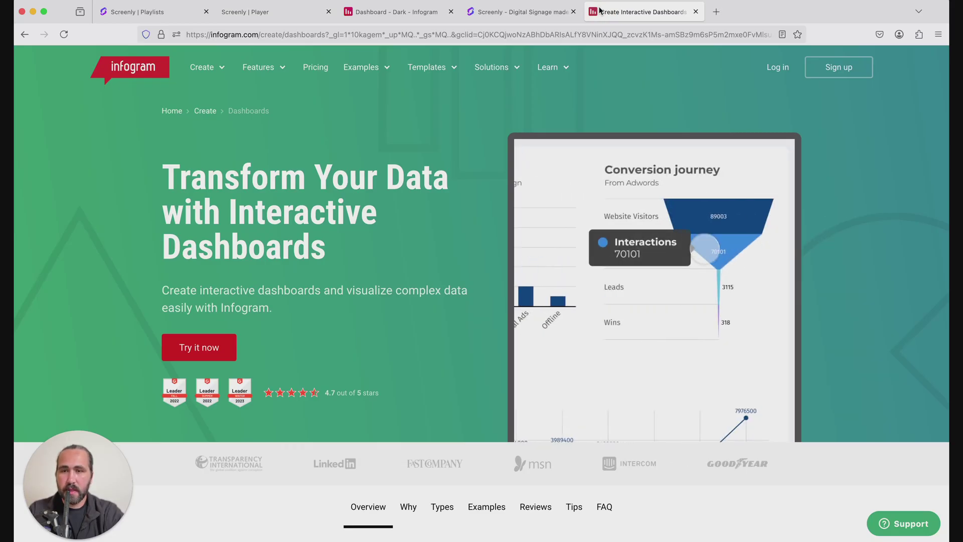
left_click(527, 15)
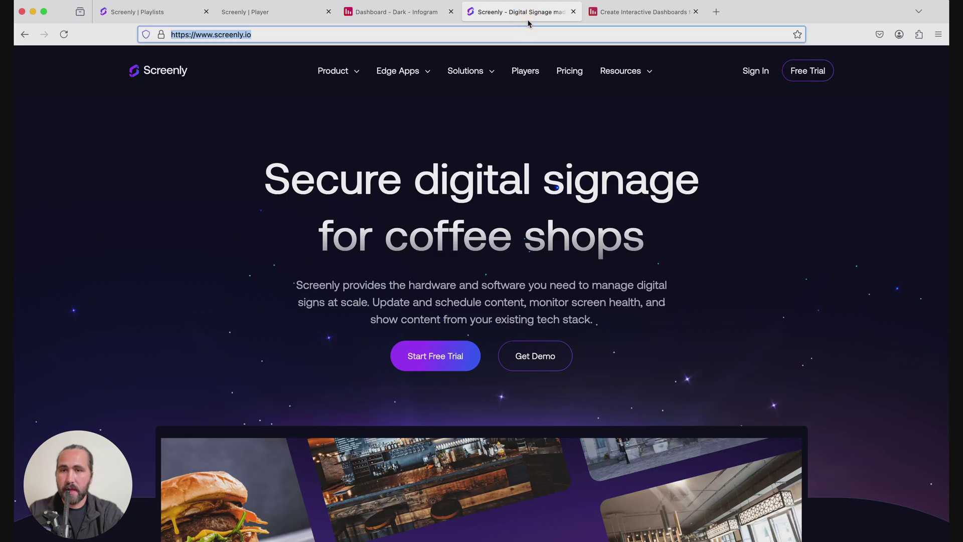